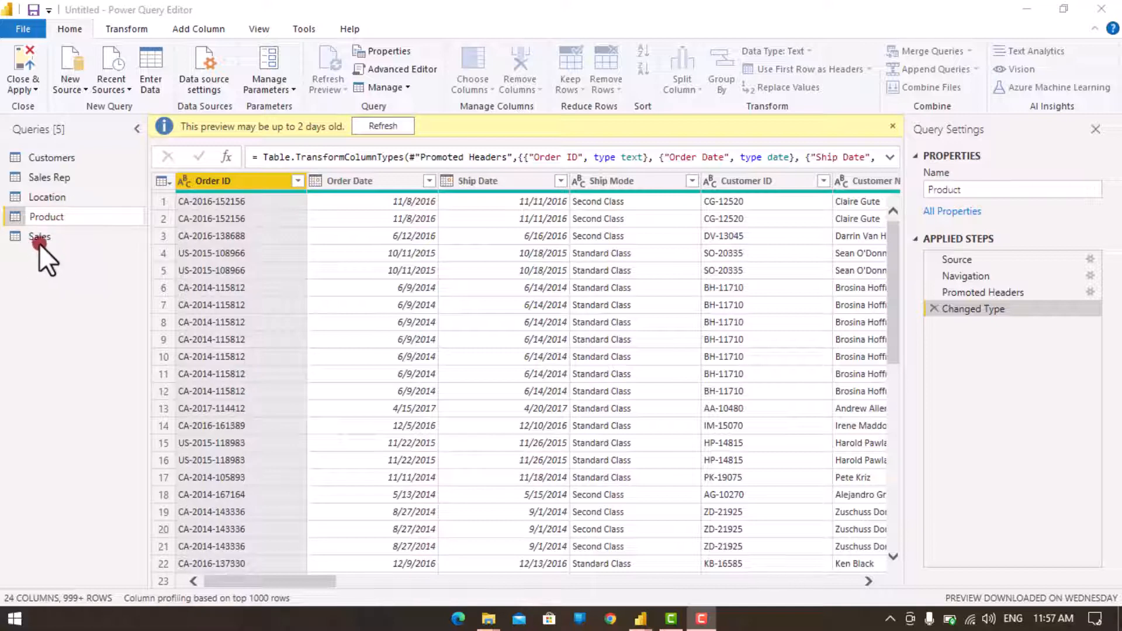
right_click(79, 217)
left_click(67, 184)
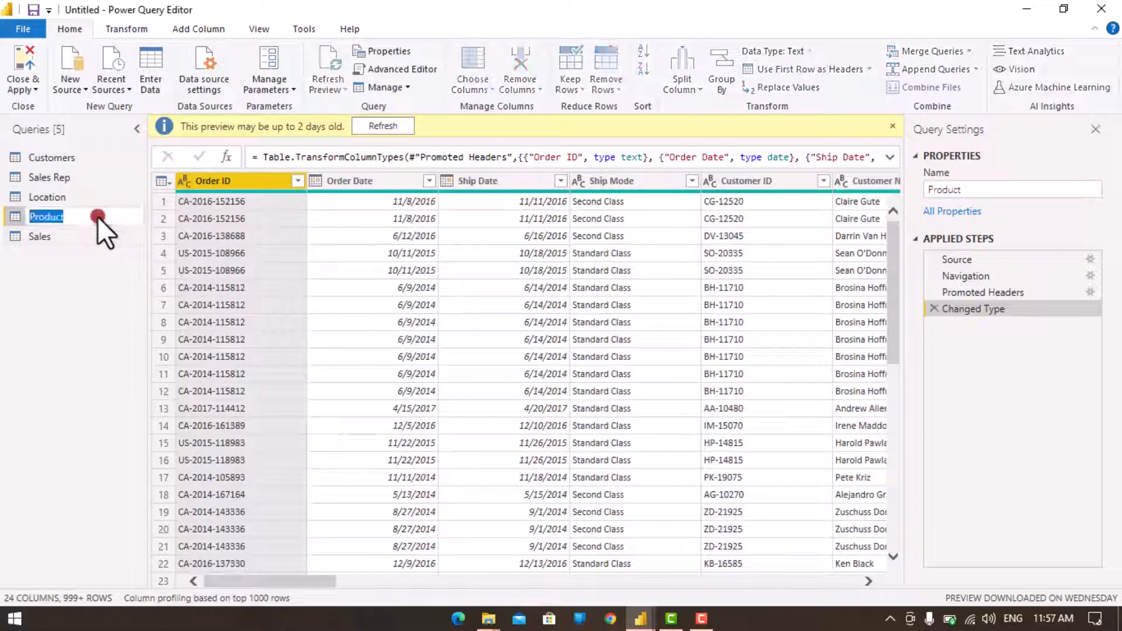
left_click(102, 239)
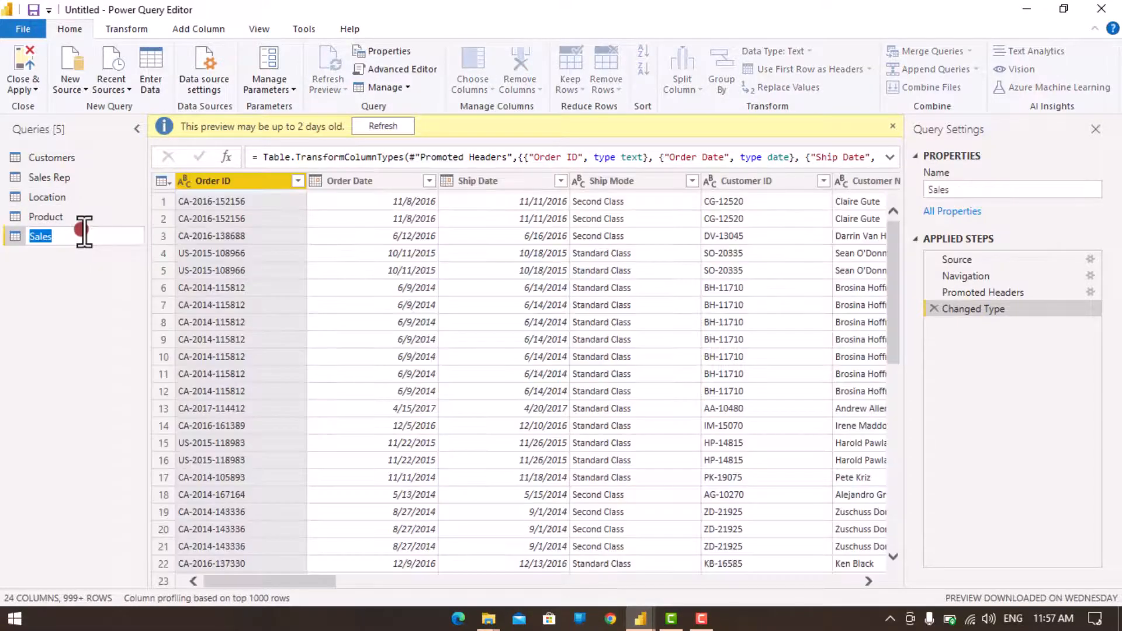
Open the choice of columns to keep for the Product query and deselect all columns
left_click(79, 216)
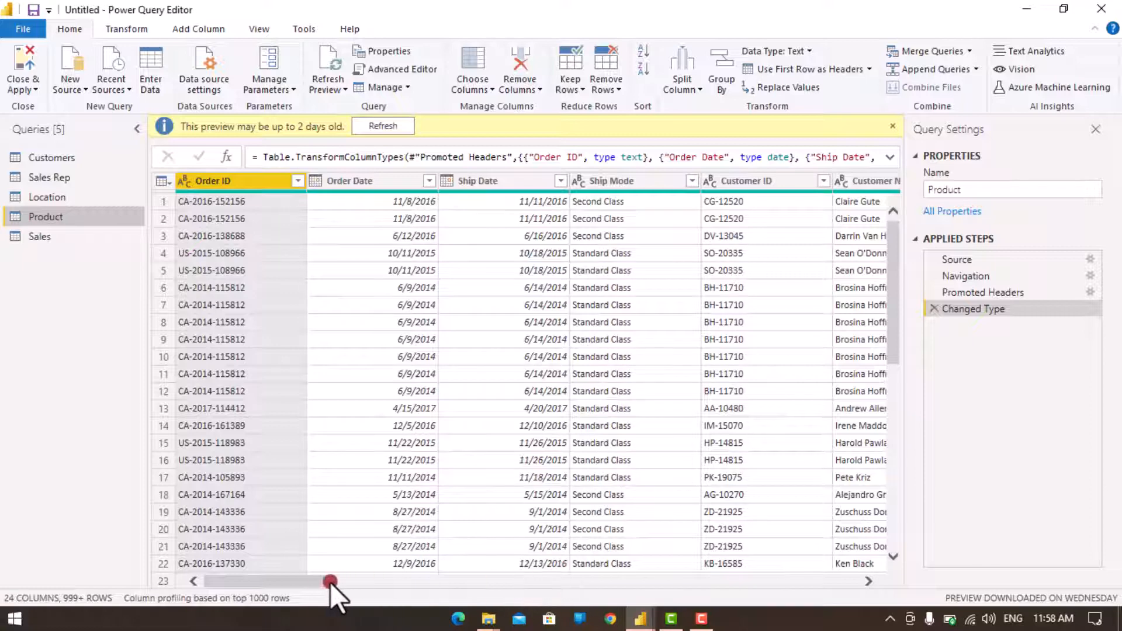
left_click_drag(330, 582, 687, 580)
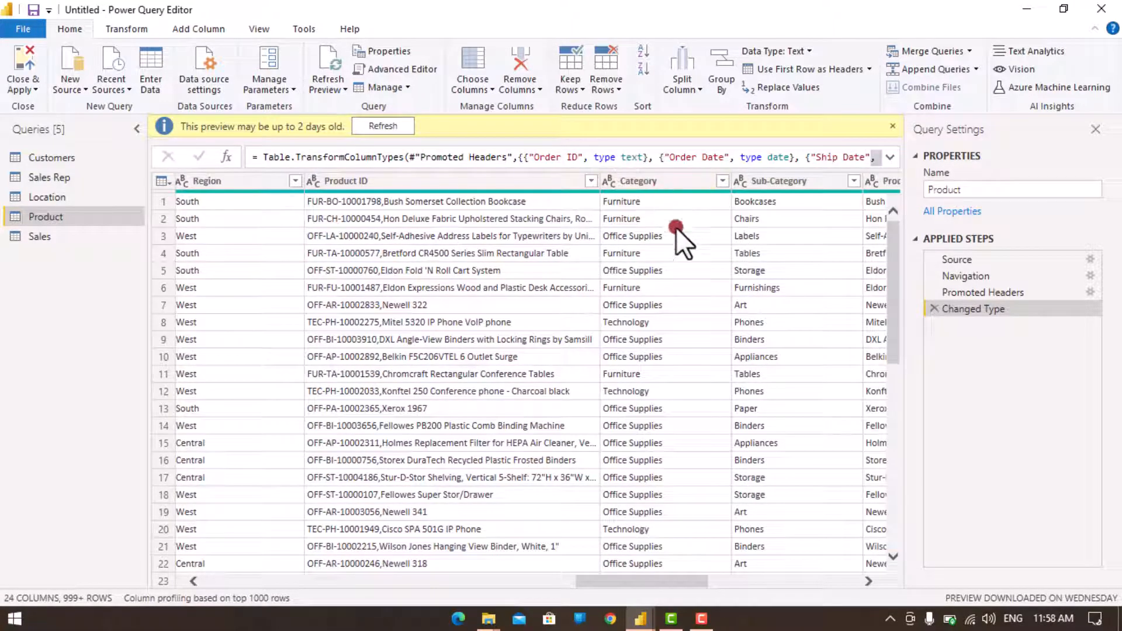
left_click_drag(642, 582, 696, 577)
scroll(719, 327, "down", 3)
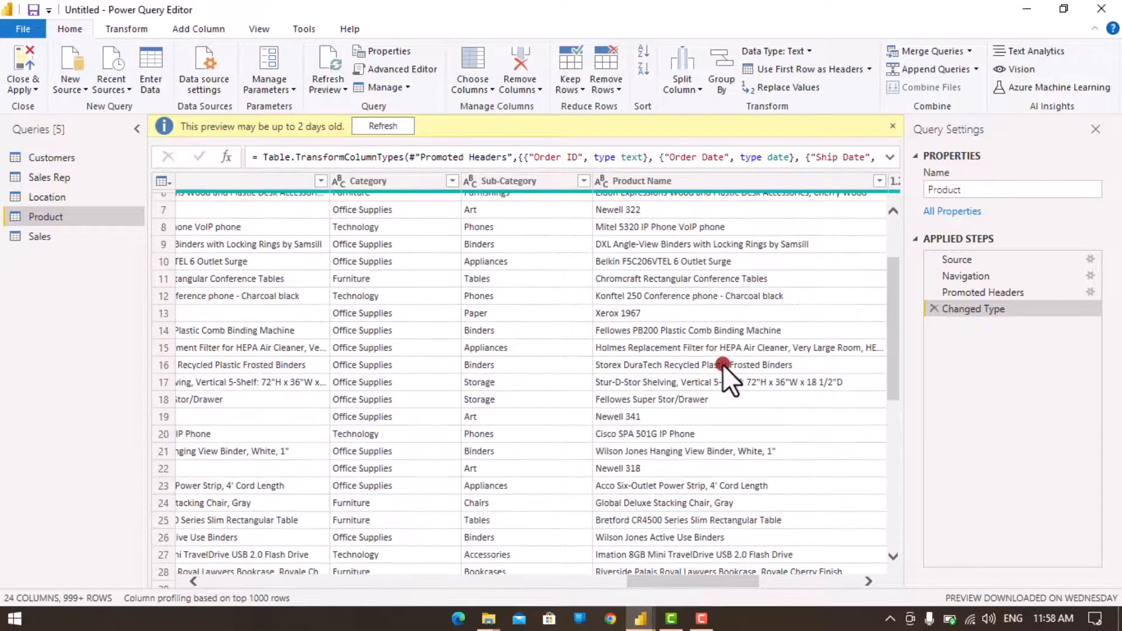
scroll(722, 364, "up", 3)
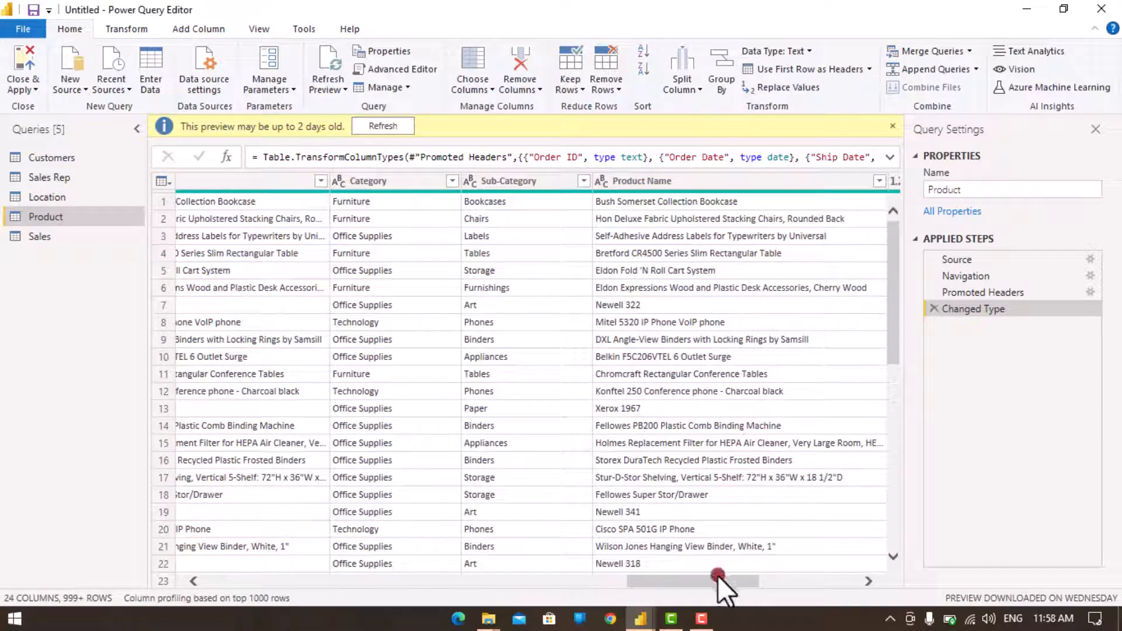
left_click_drag(718, 576, 756, 581)
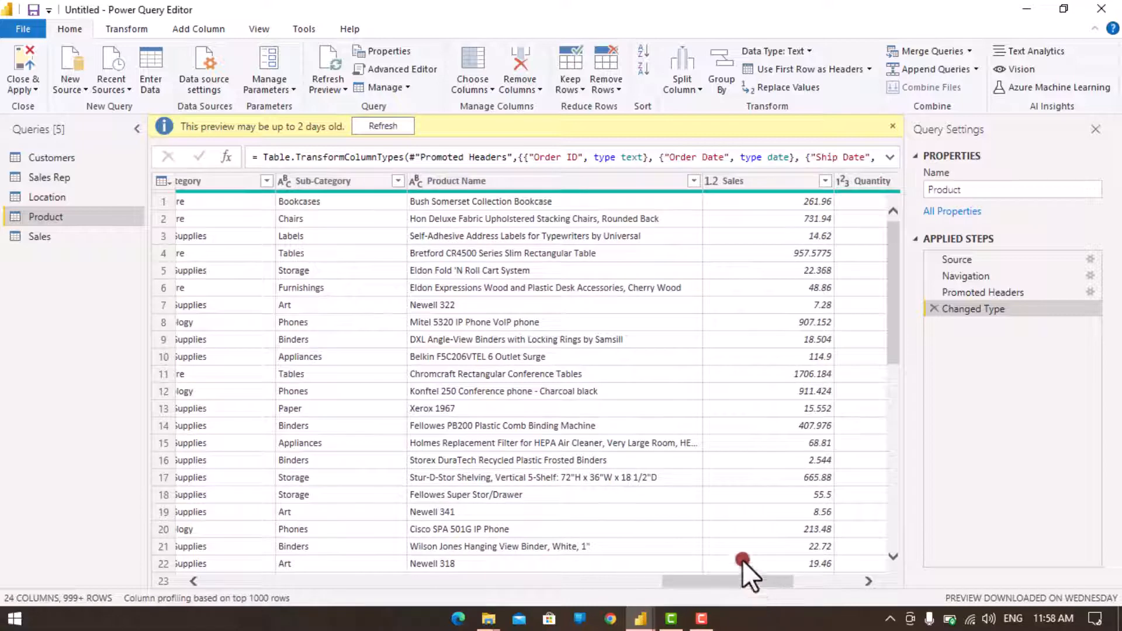
left_click(476, 62)
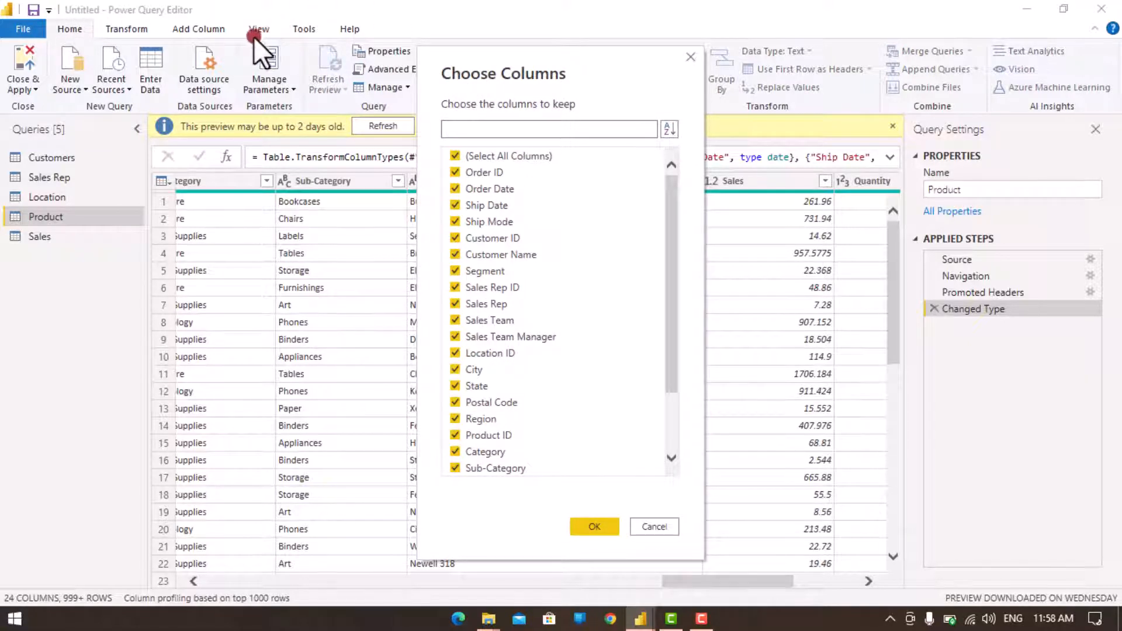
left_click(458, 155)
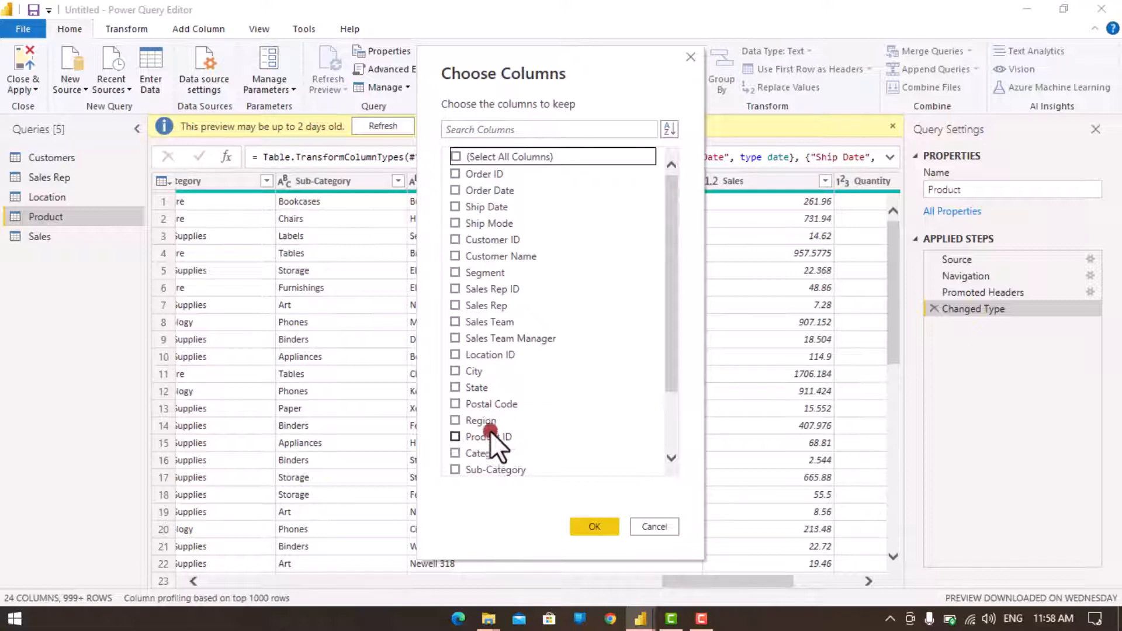
Keep only the Product ID, Category, Sub-Category and Product Name columns in the Product query
scroll(497, 427, "down", 2)
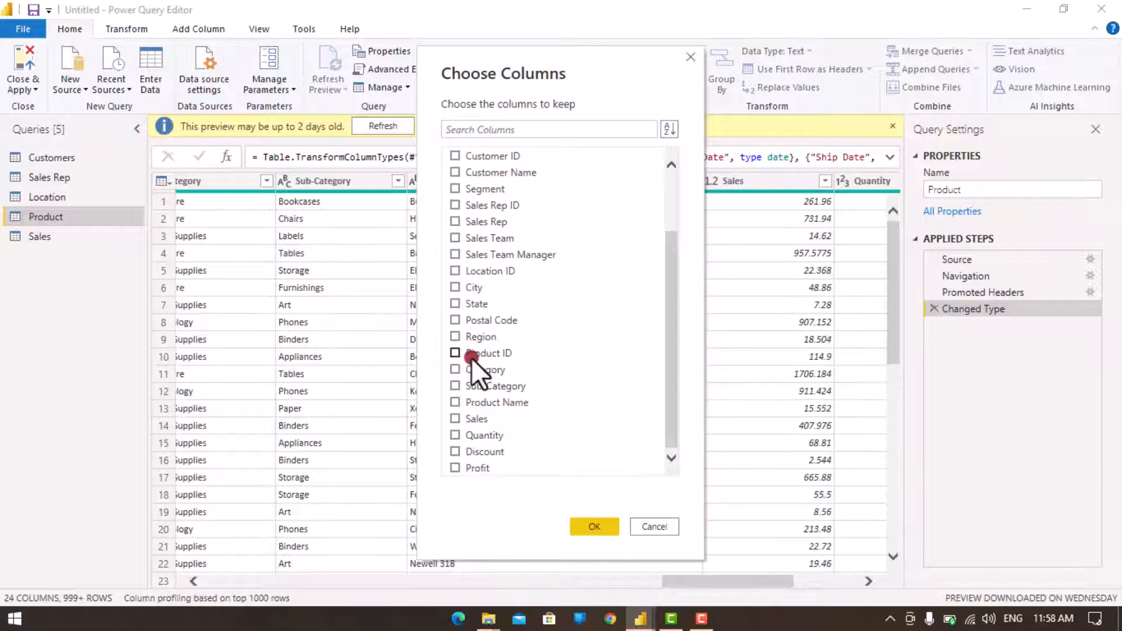
left_click(454, 350)
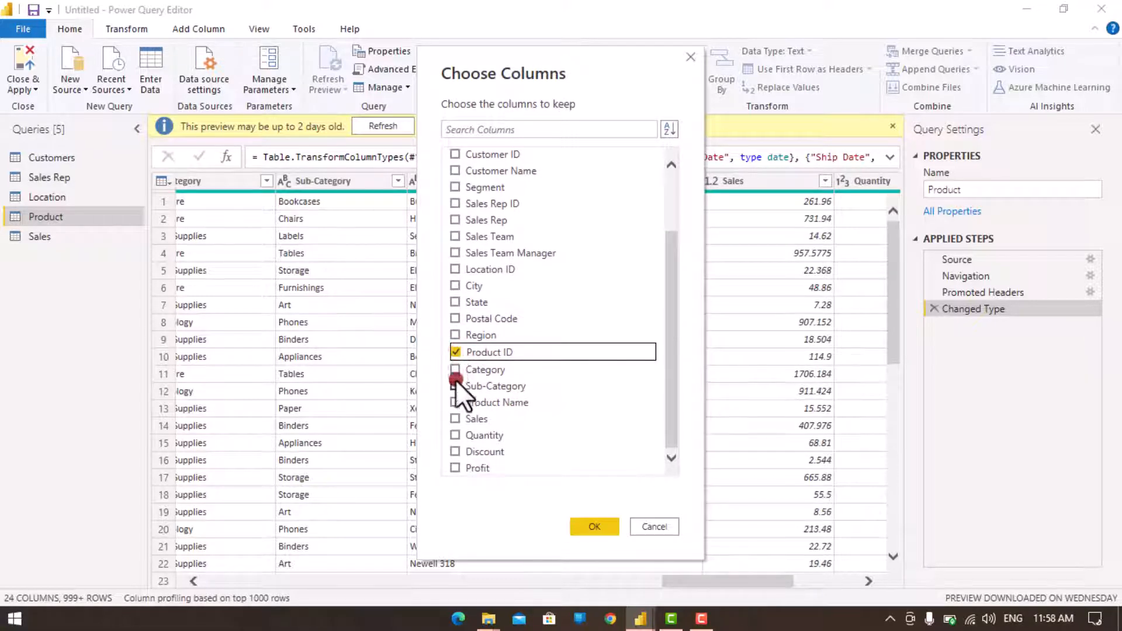
left_click(454, 368)
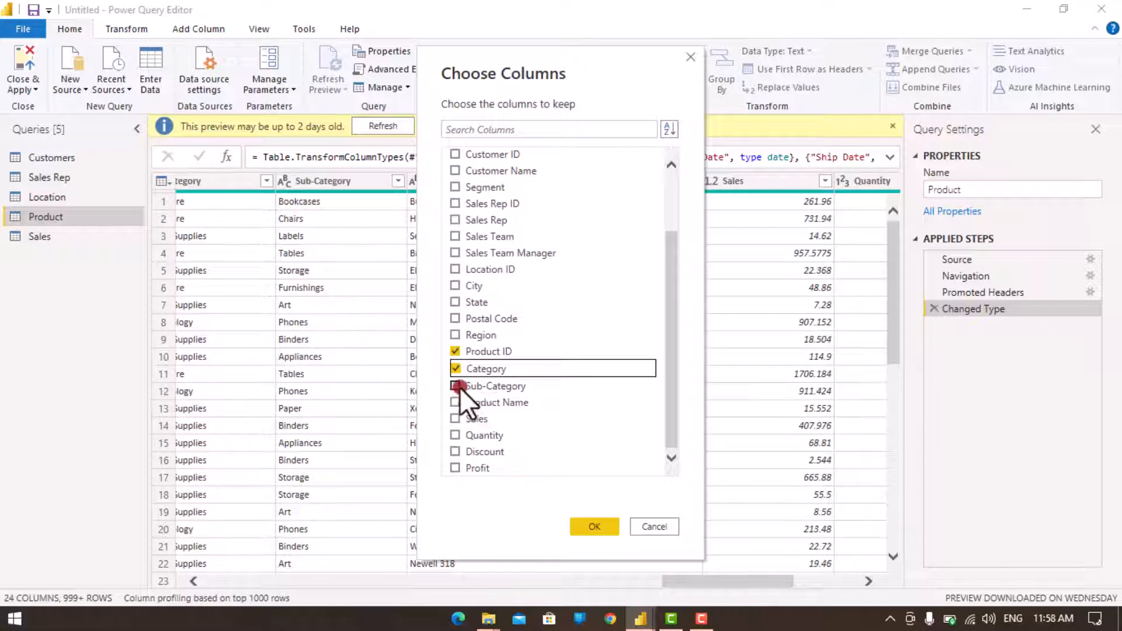
left_click(455, 385)
left_click(455, 402)
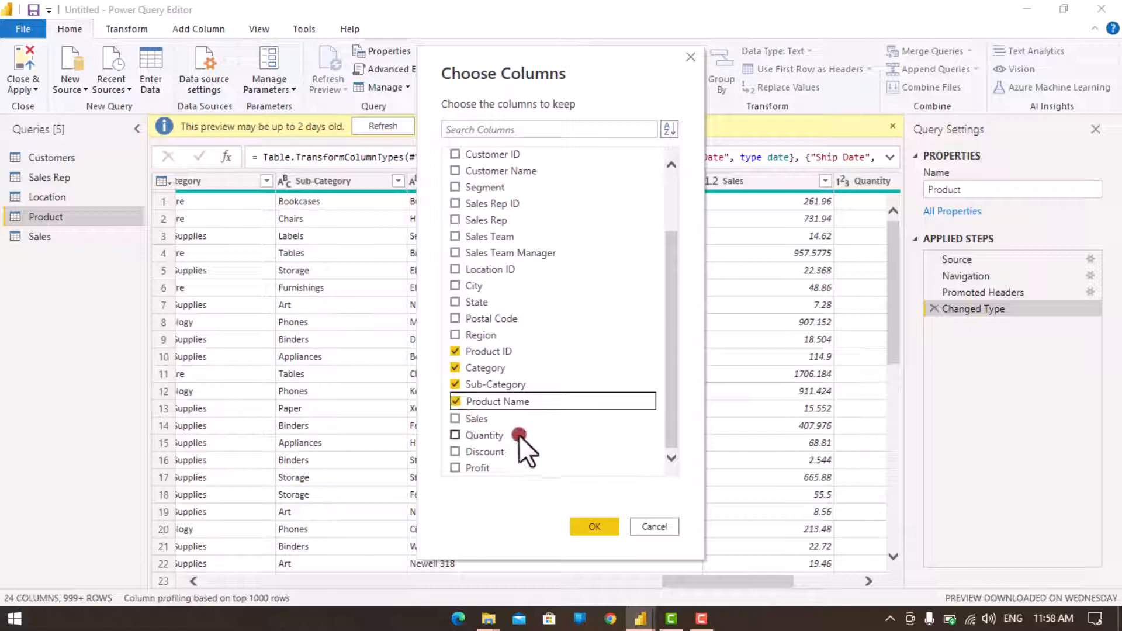
left_click(612, 524)
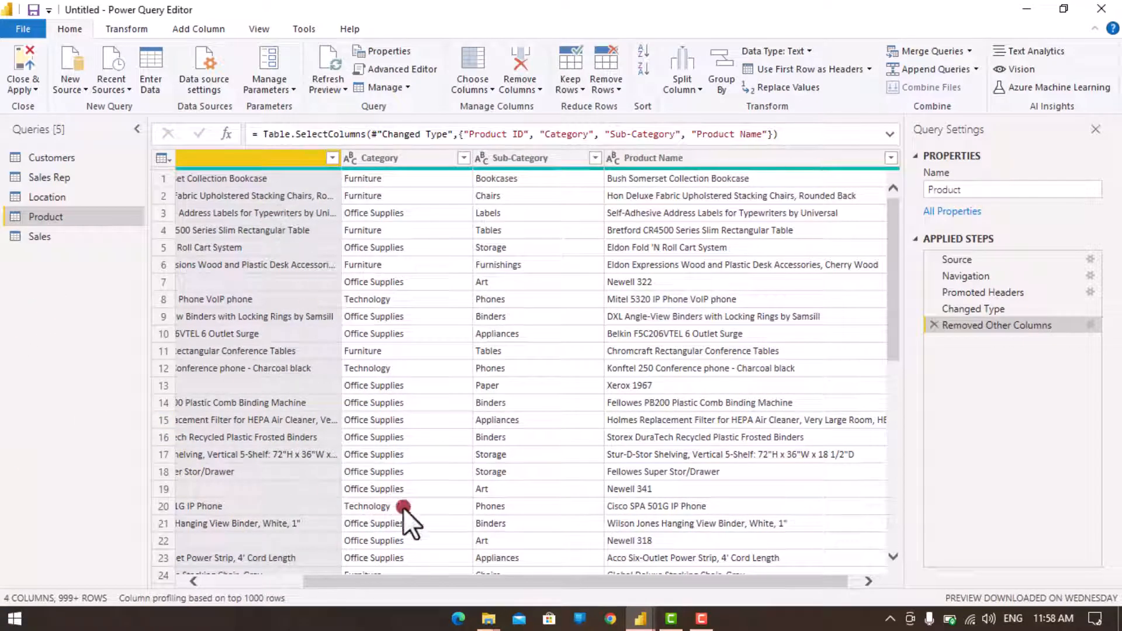
left_click_drag(481, 586, 320, 607)
left_click(265, 482)
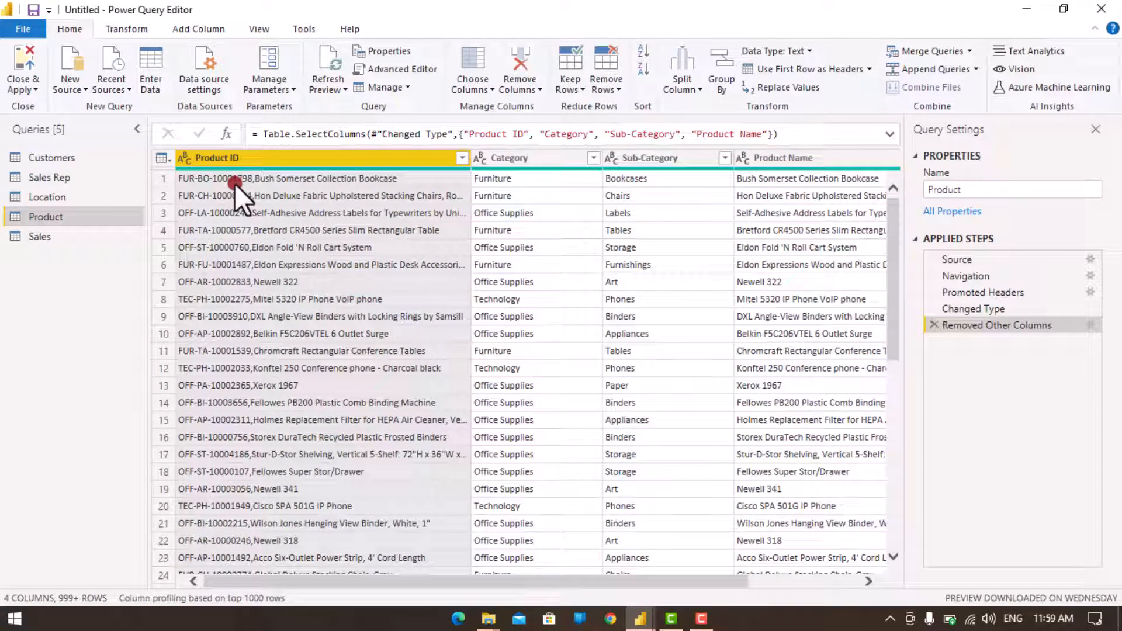
Open the choice of columns to keep for the Sales query and deselect all columns
left_click(44, 235)
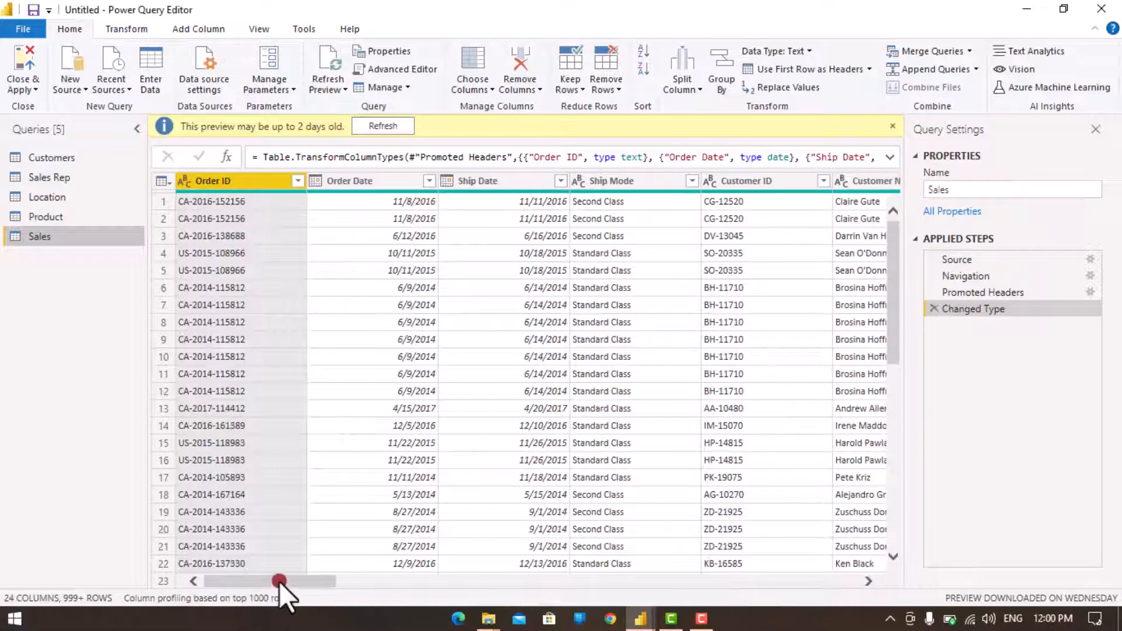
left_click_drag(279, 581, 332, 595)
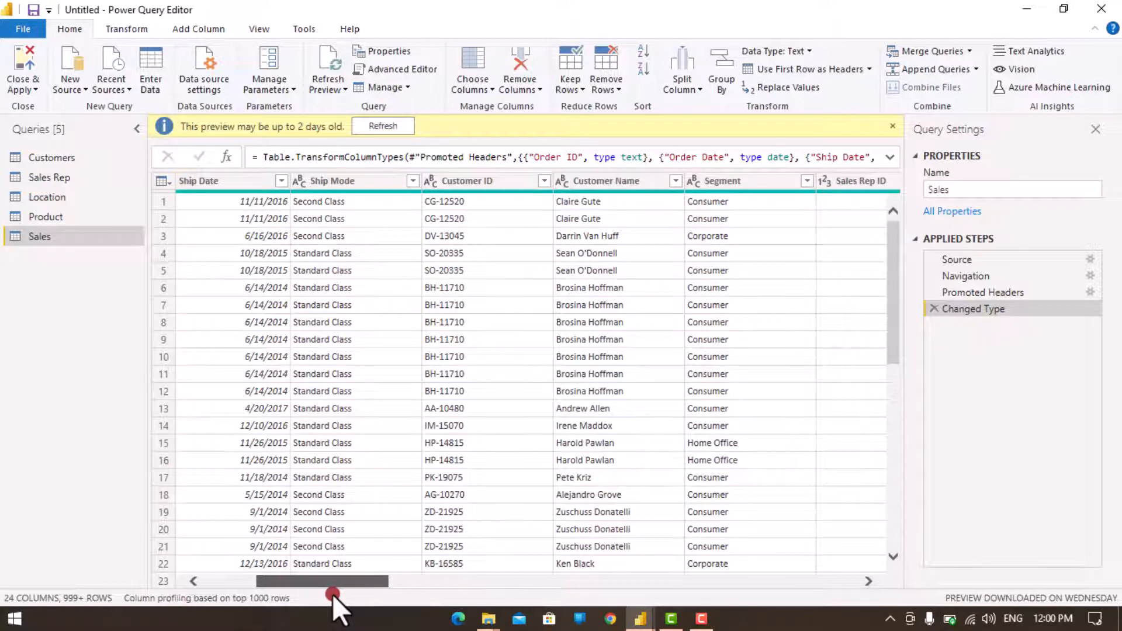
mouse_move(332, 595)
left_mouse_down()
mouse_move(582, 599)
mouse_move(649, 619)
mouse_move(835, 623)
left_mouse_up()
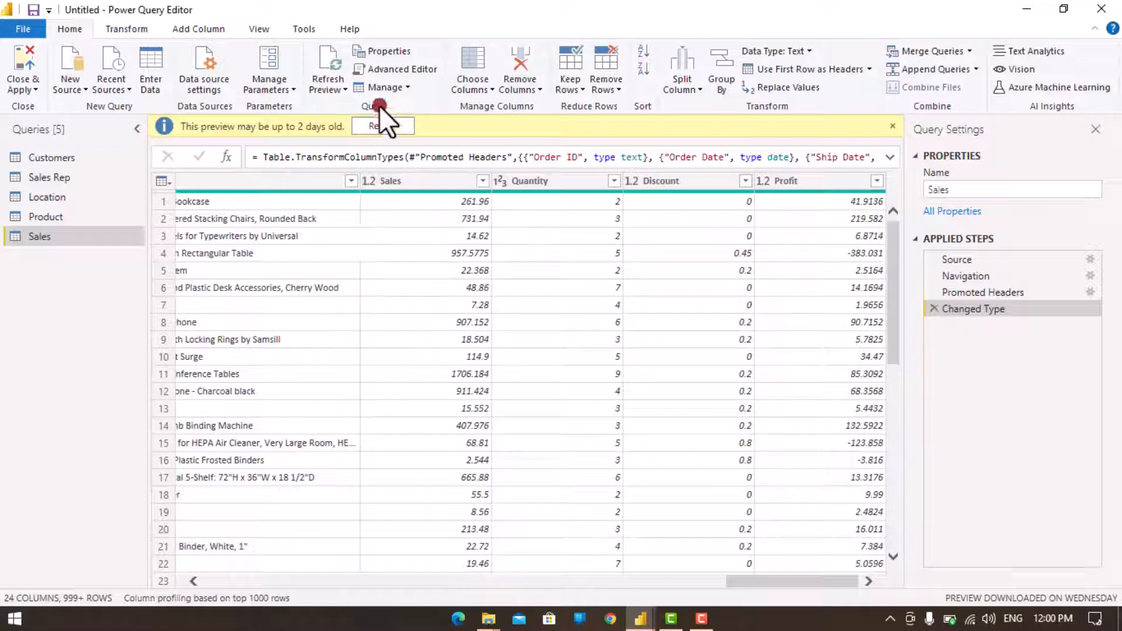
left_click(462, 50)
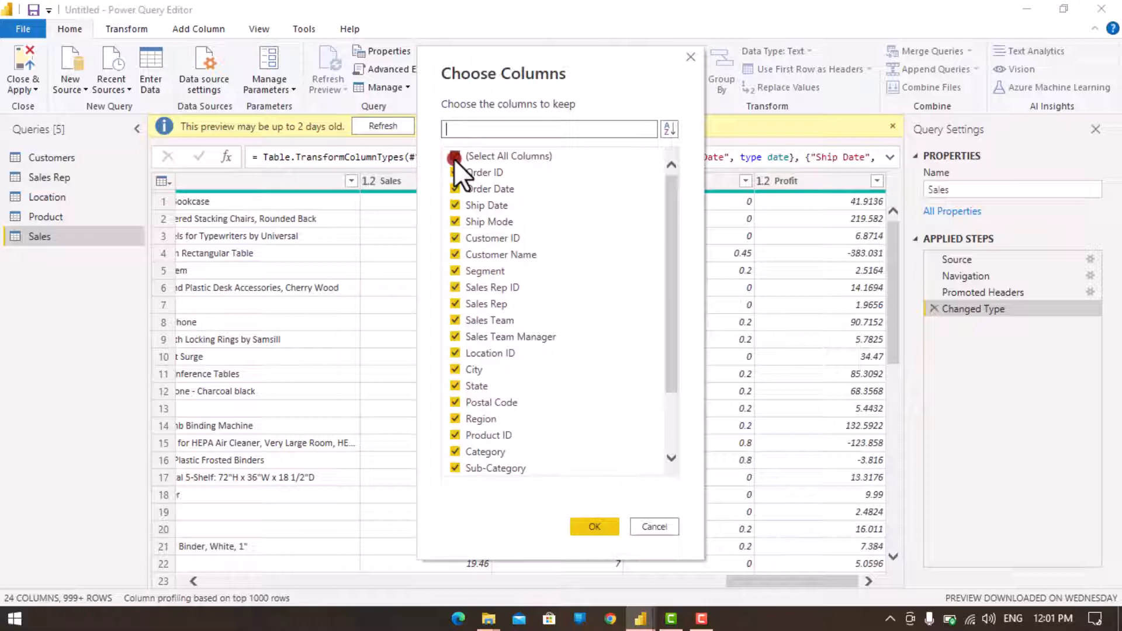
scroll(517, 322, "down", 2)
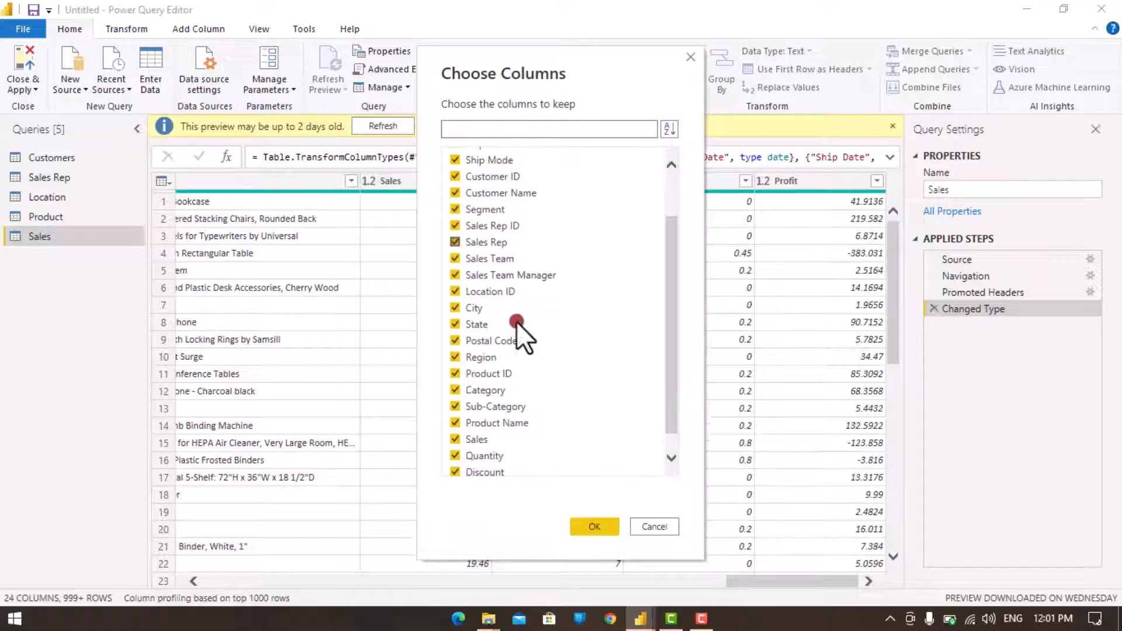
left_click(517, 321)
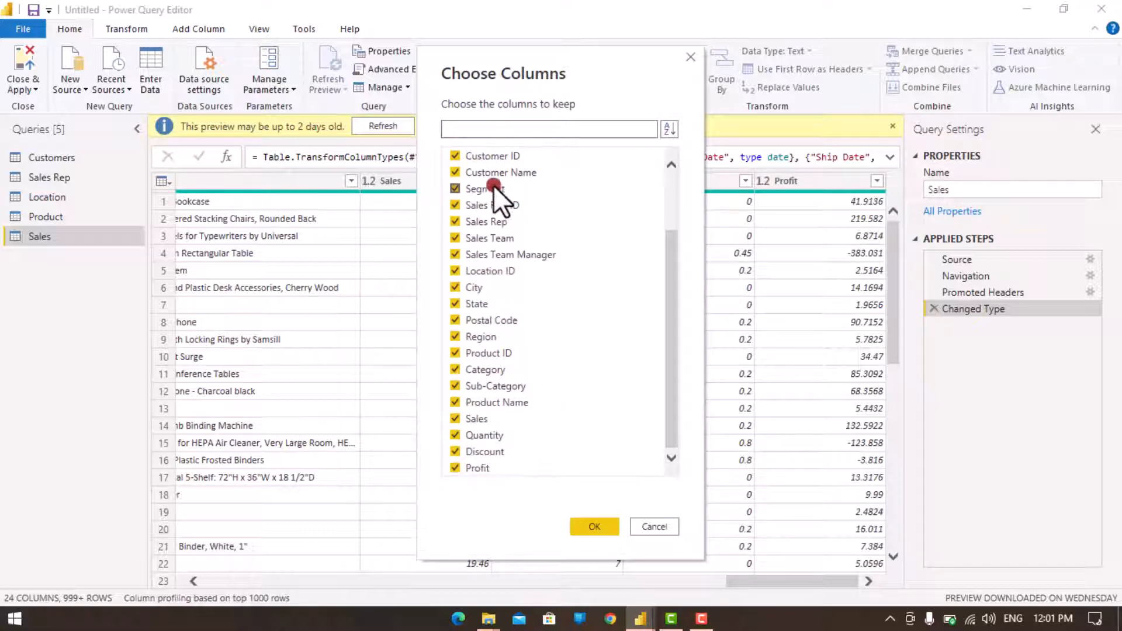
scroll(457, 152, "up", 2)
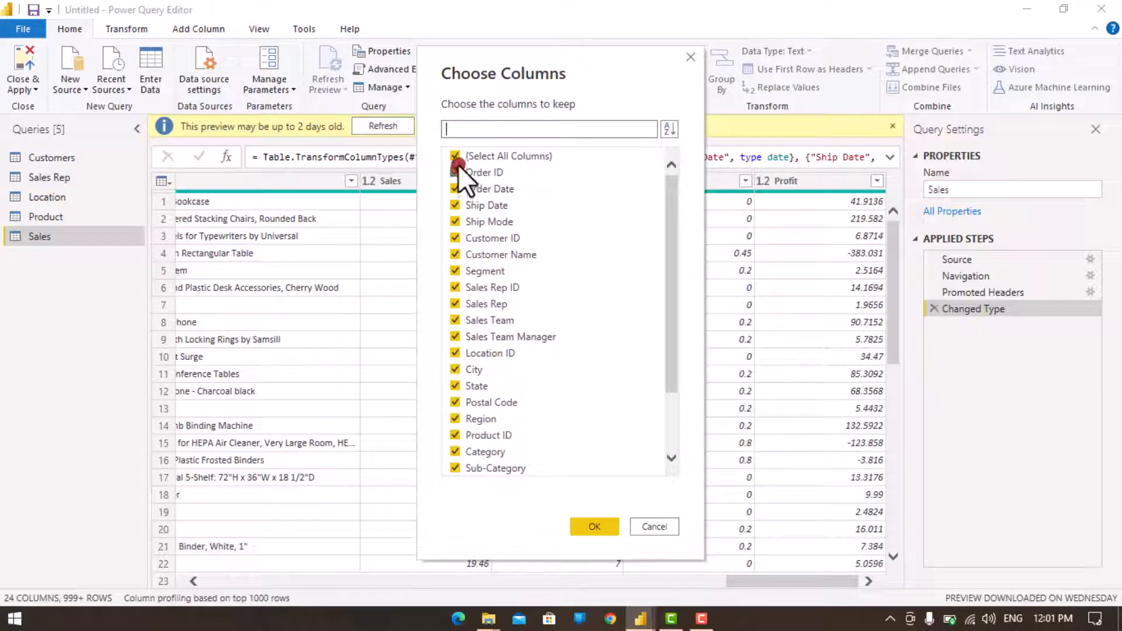
left_click(456, 155)
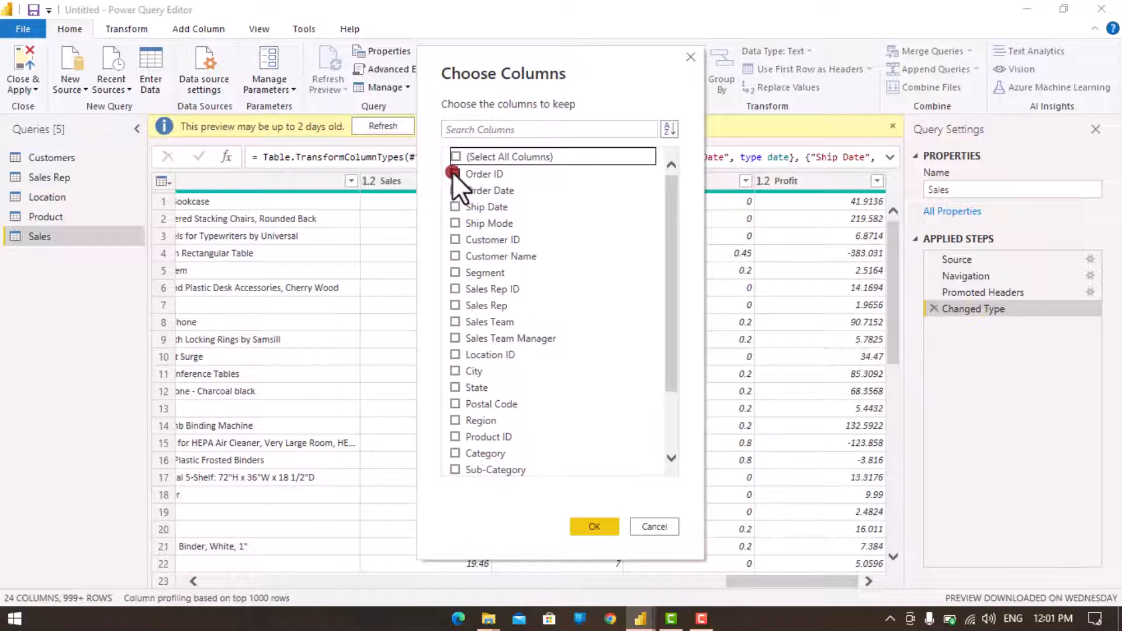
Select Order ID, Order Date, Ship Date, Ship Mode, Customer ID, Sales Rep ID and Location ID as columns to keep in the Sales query
left_click(454, 173)
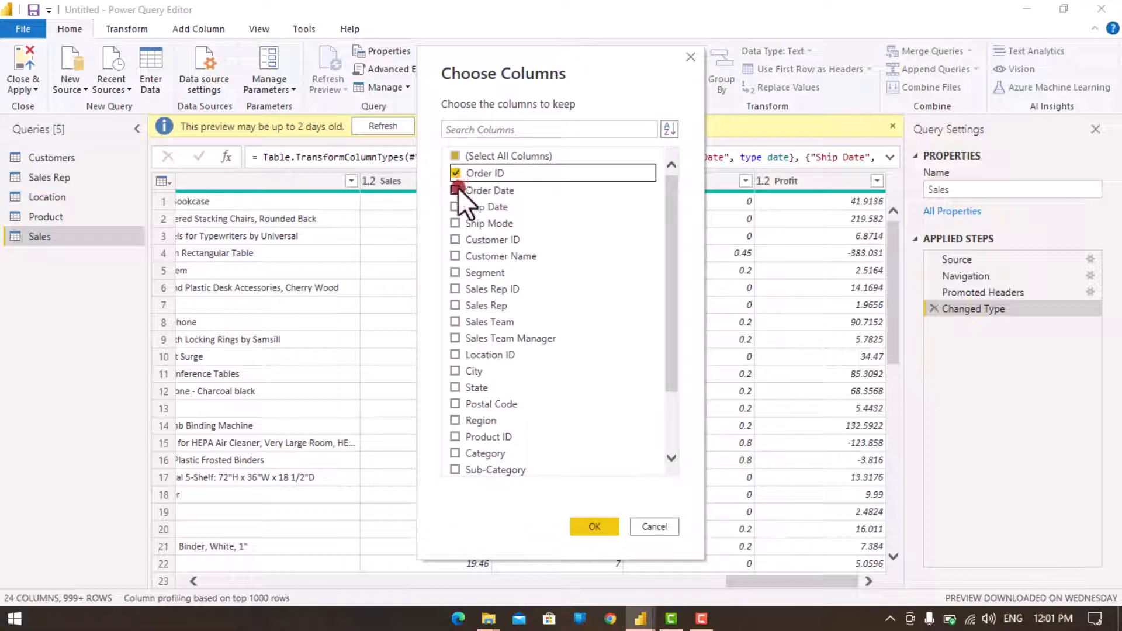
left_click(457, 188)
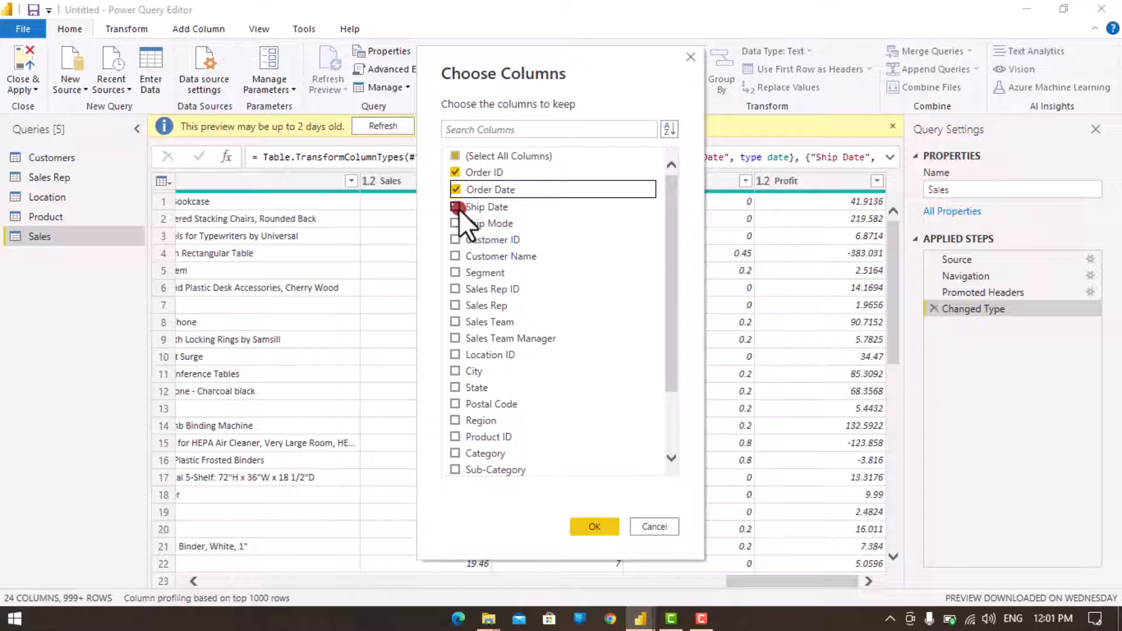
left_click(457, 207)
left_click(455, 221)
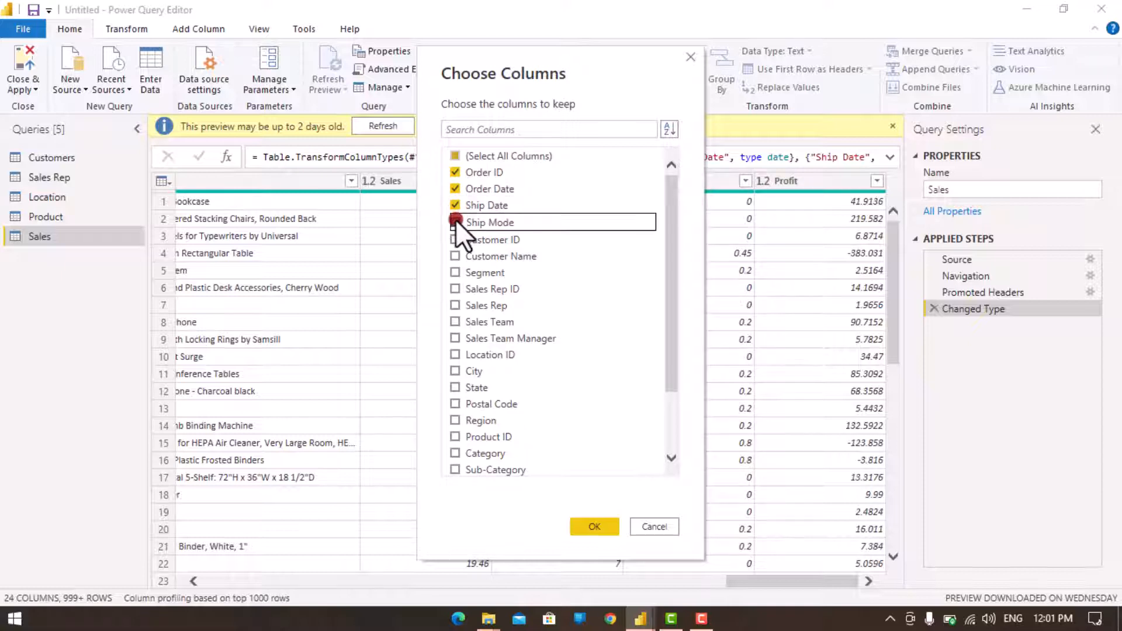
left_click(457, 239)
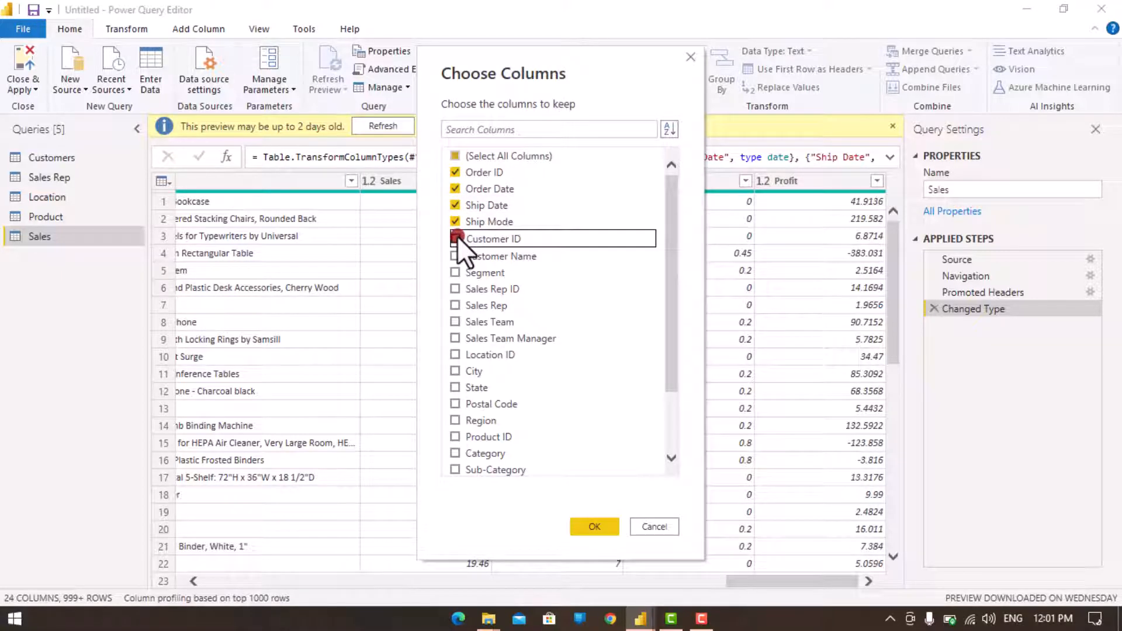
left_click(455, 289)
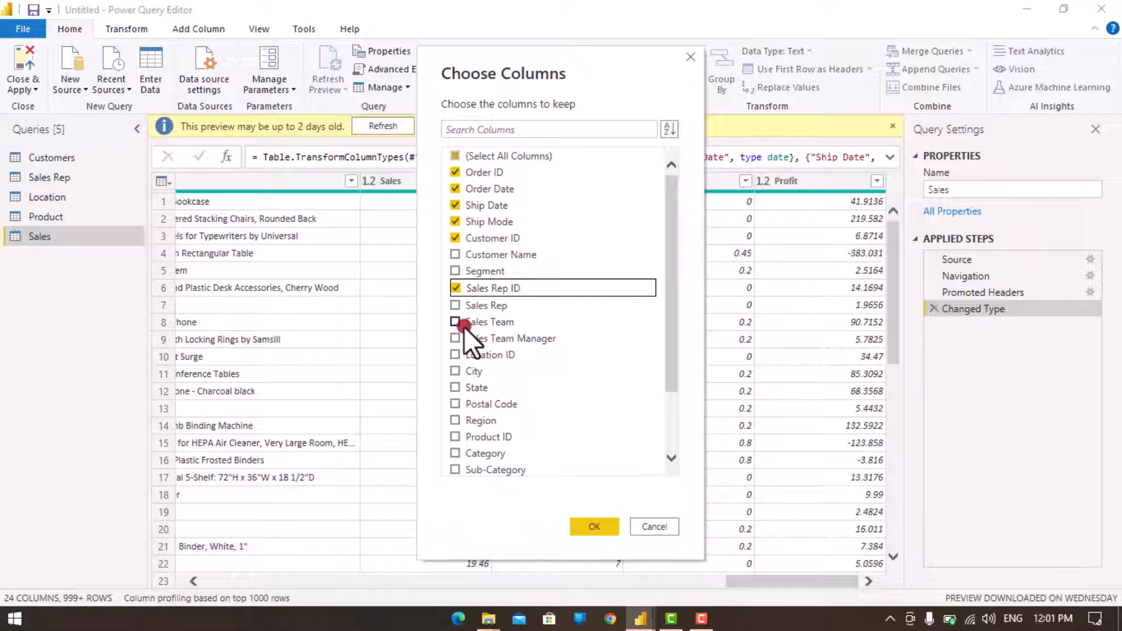
left_click(455, 355)
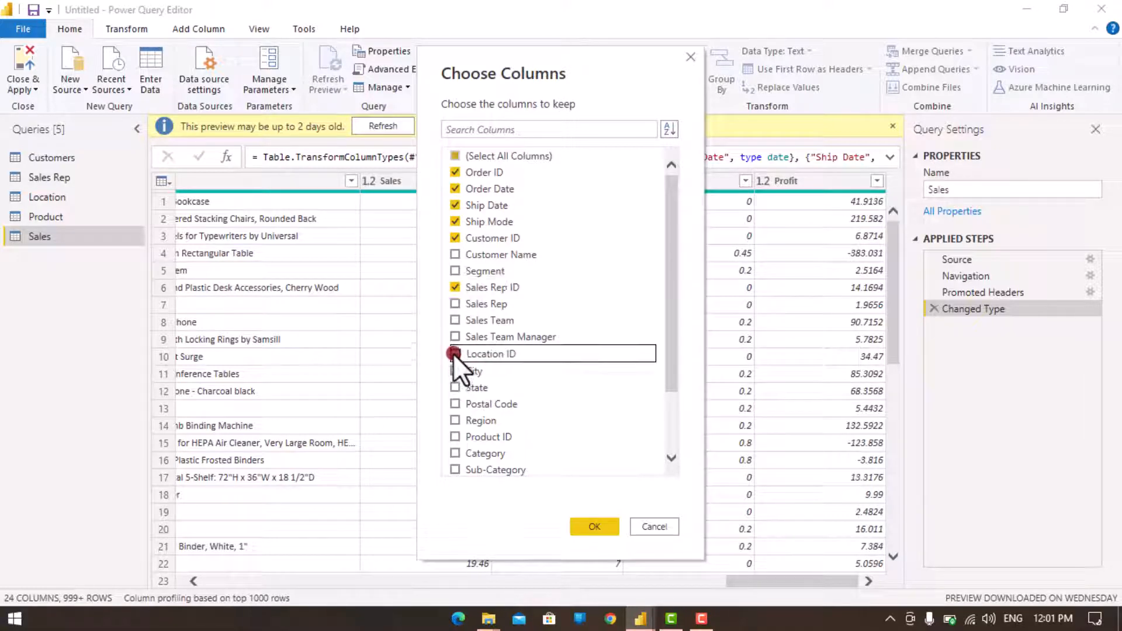
Add Product ID, Sales, Quantity, Discount and Profit to the columns to keep and apply the selection to the Sales query
scroll(488, 391, "down", 2)
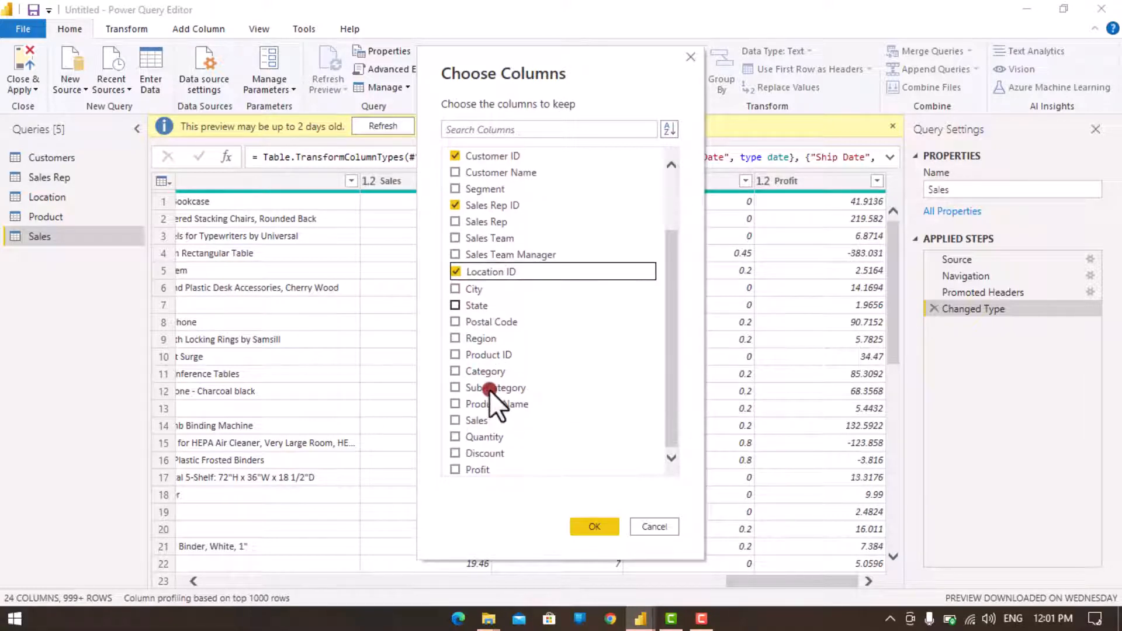
left_click(456, 356)
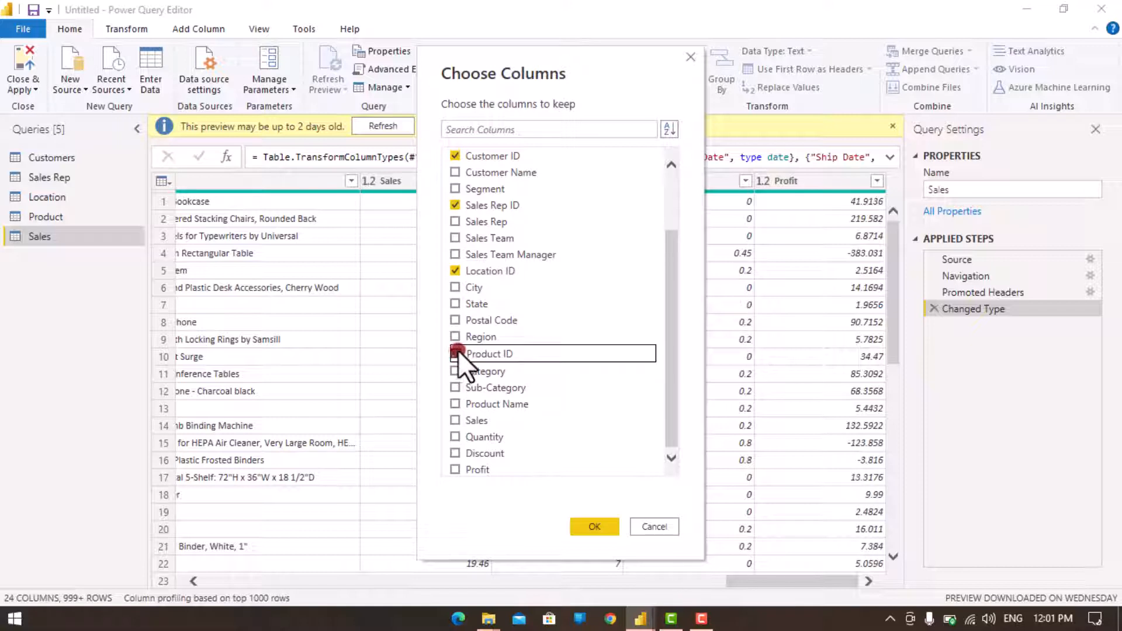
left_click(456, 353)
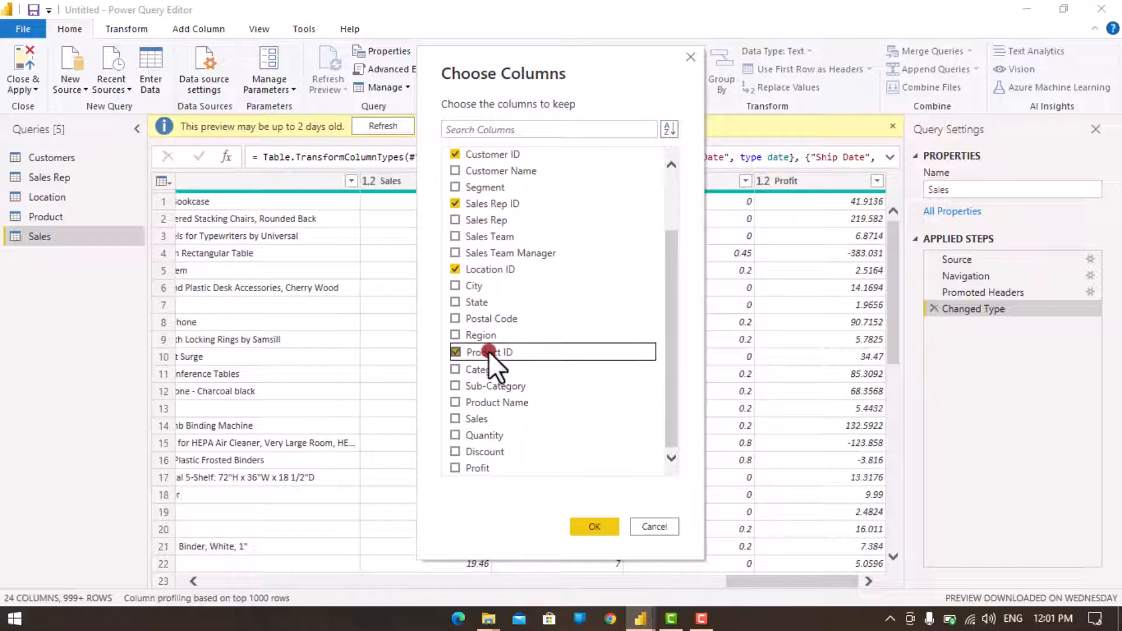
left_click(456, 419)
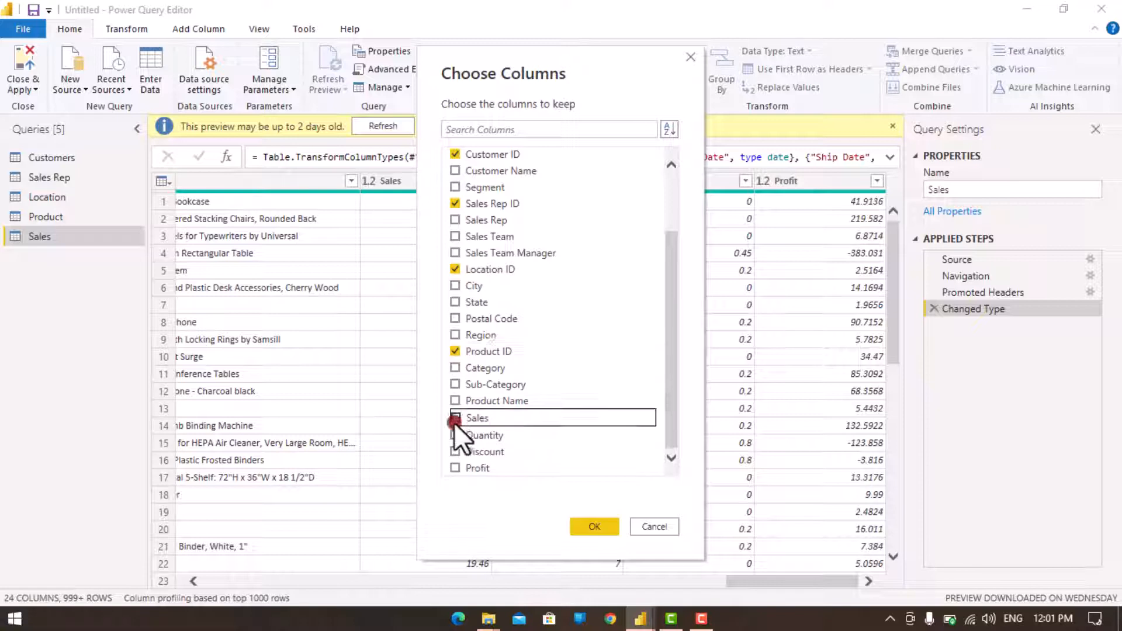
left_click(455, 422)
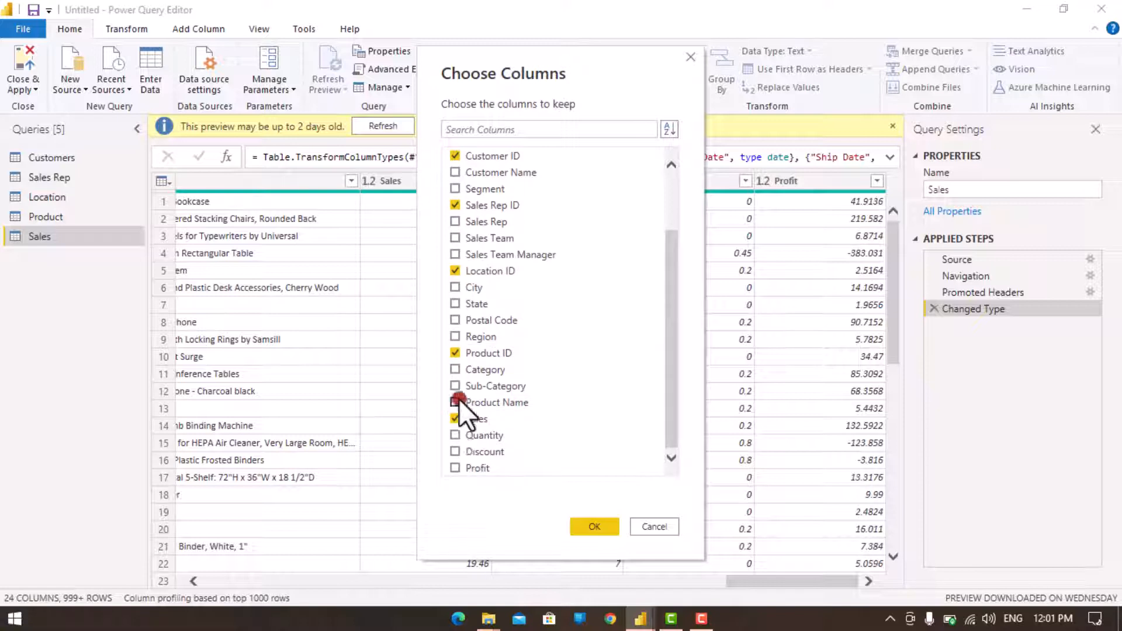
left_click(455, 437)
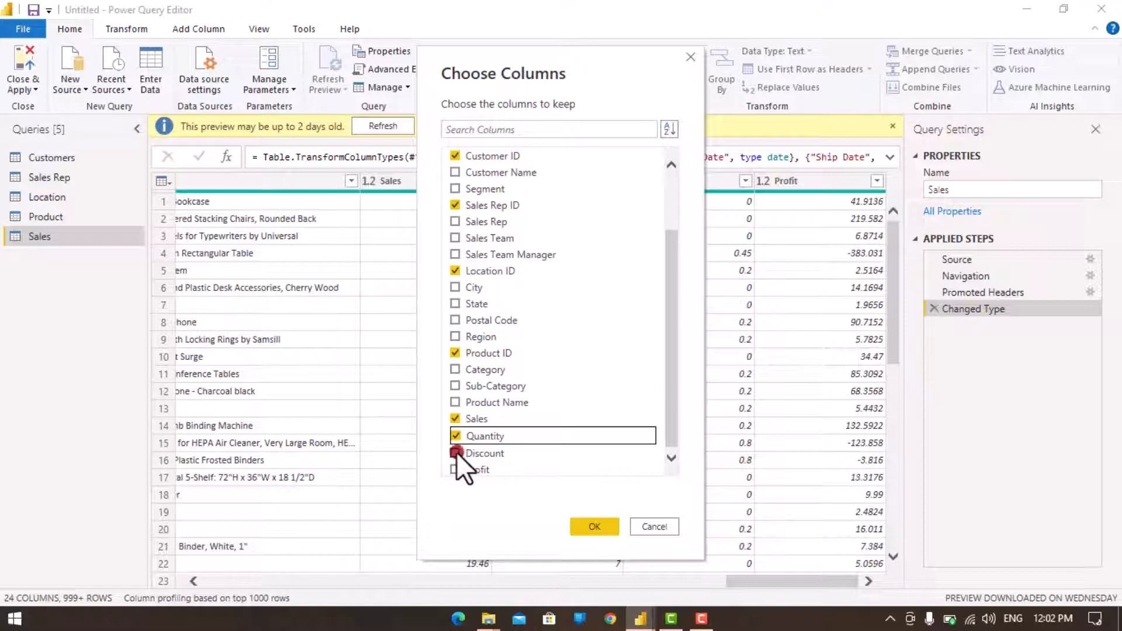
left_click(456, 453)
left_click(454, 467)
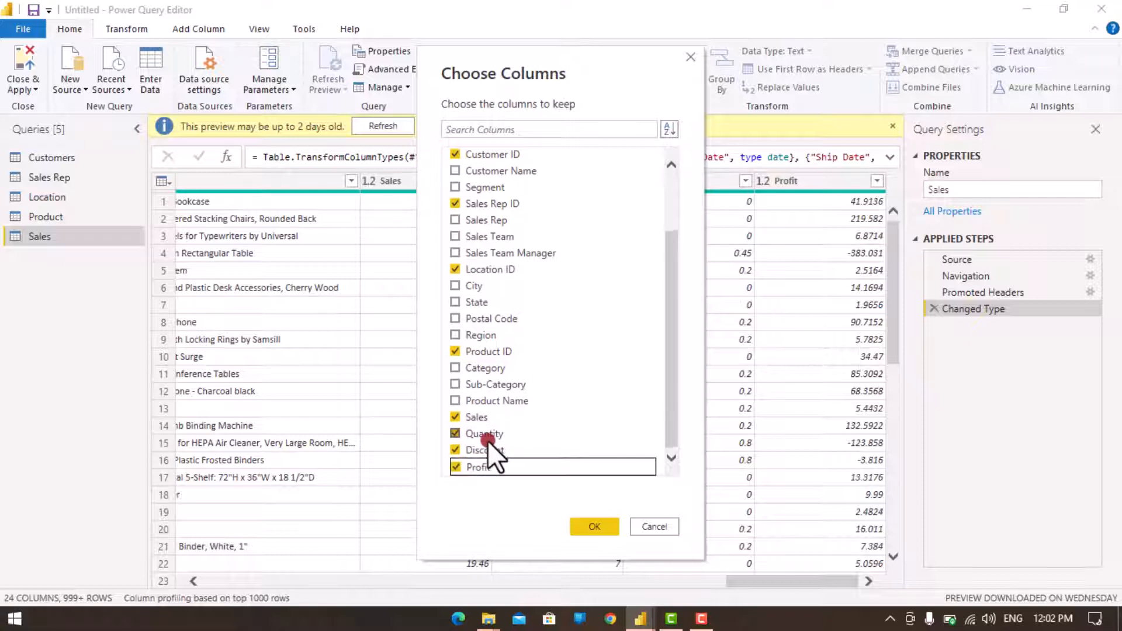
left_click(594, 526)
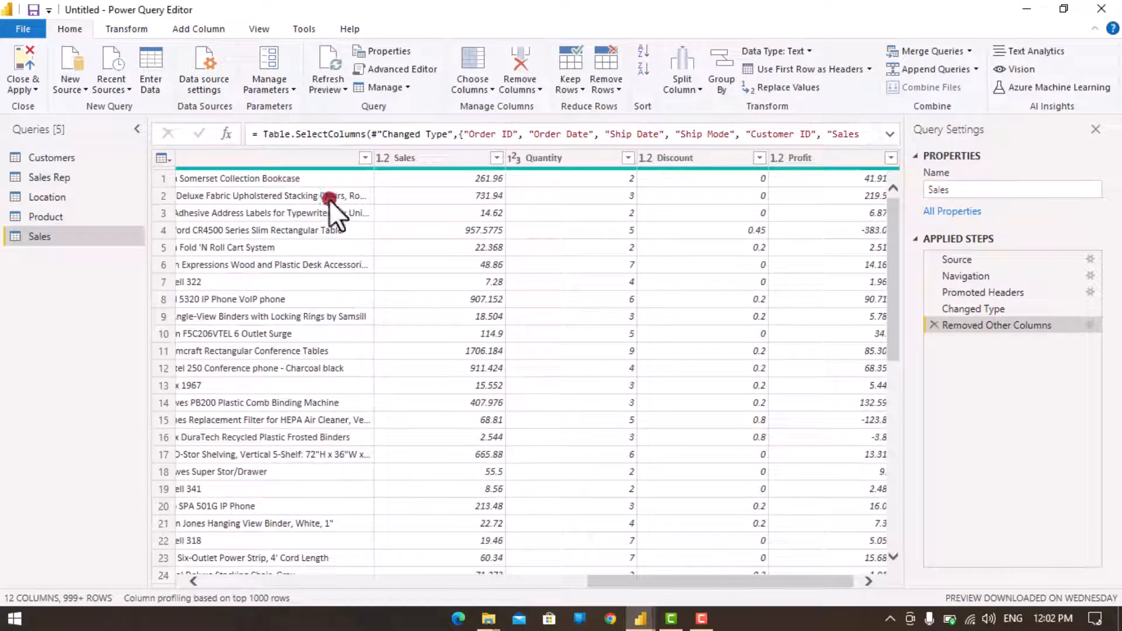
Apply the query changes to the data model and close the Power Query Editor
left_click_drag(668, 581, 275, 589)
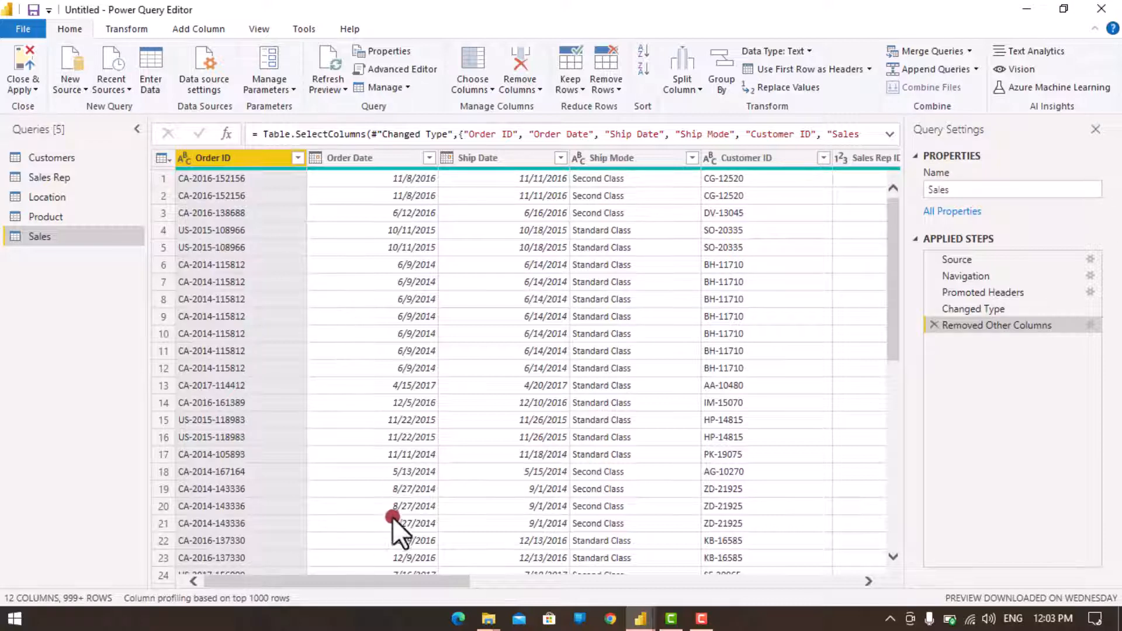
left_click_drag(383, 584, 857, 581)
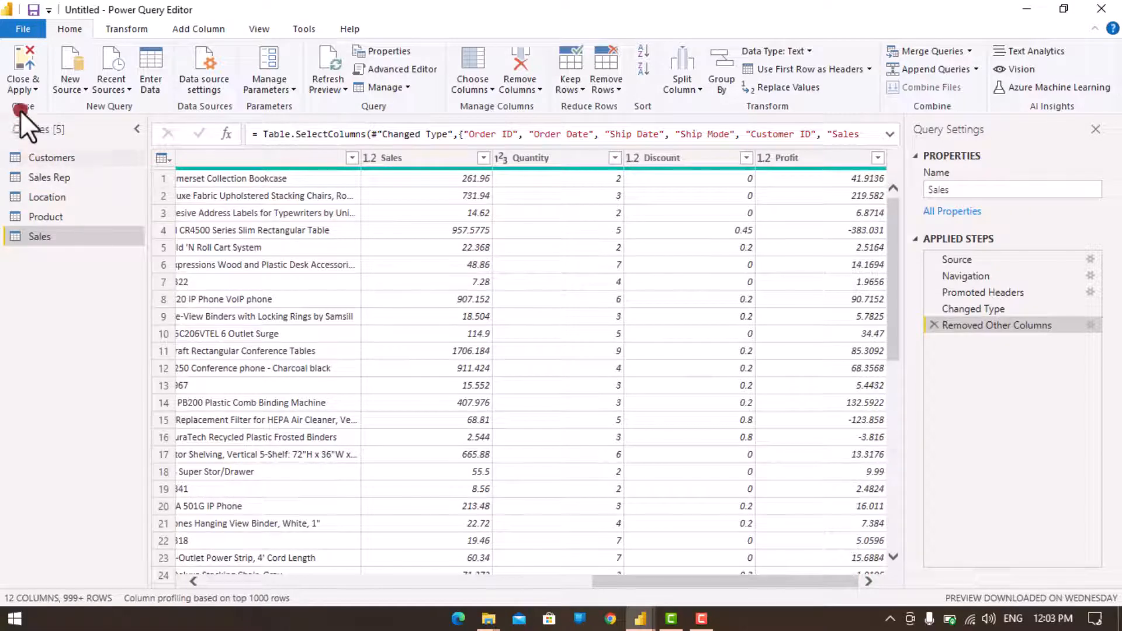
left_click(22, 62)
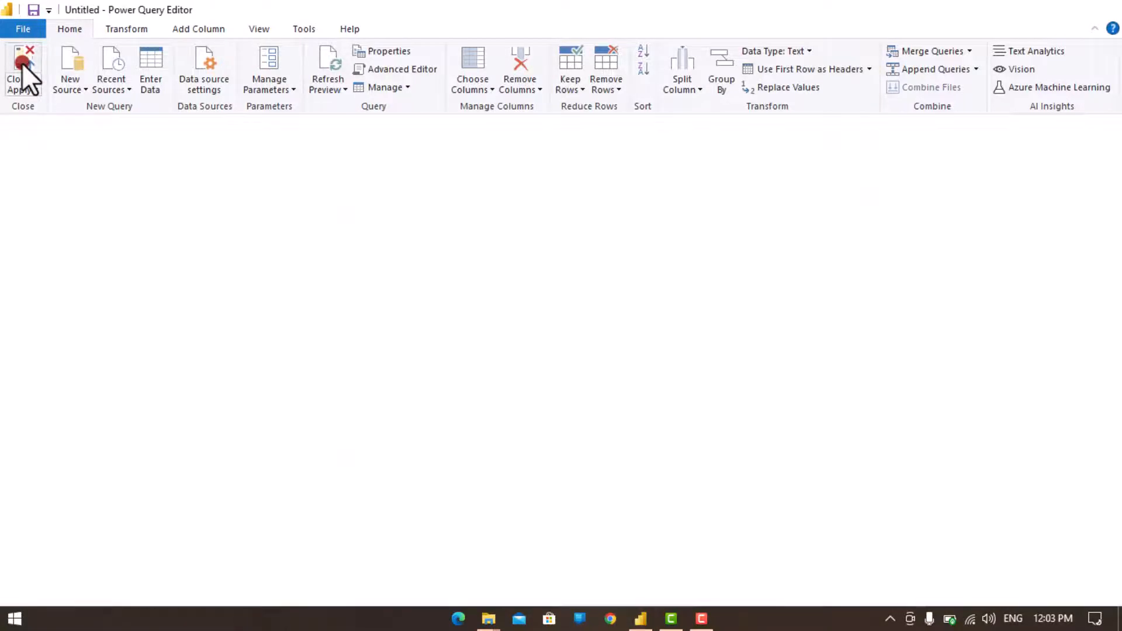